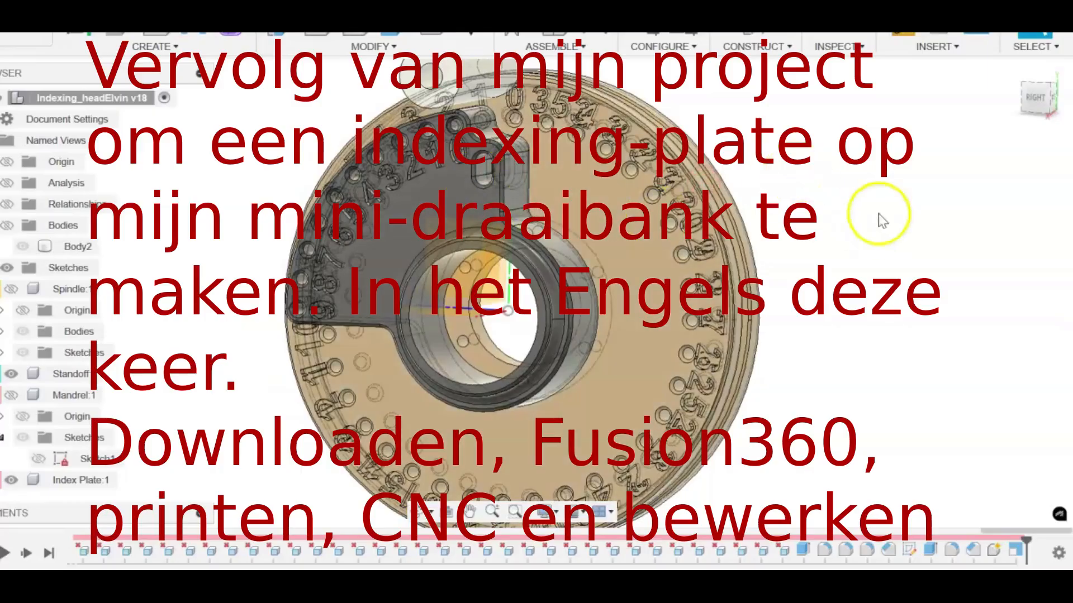
- Examine the indexing head assembly from several angles, including the numbered index plate, dark pin plate and standoff
{"action": "mouse_move", "coordinate": [821, 203]}
{"action": "middle_mouse_down", "text": "shift"}
{"action": "mouse_move", "coordinate": [728, 215]}
{"action": "mouse_move", "coordinate": [816, 191]}
{"action": "middle_mouse_up", "text": "shift"}
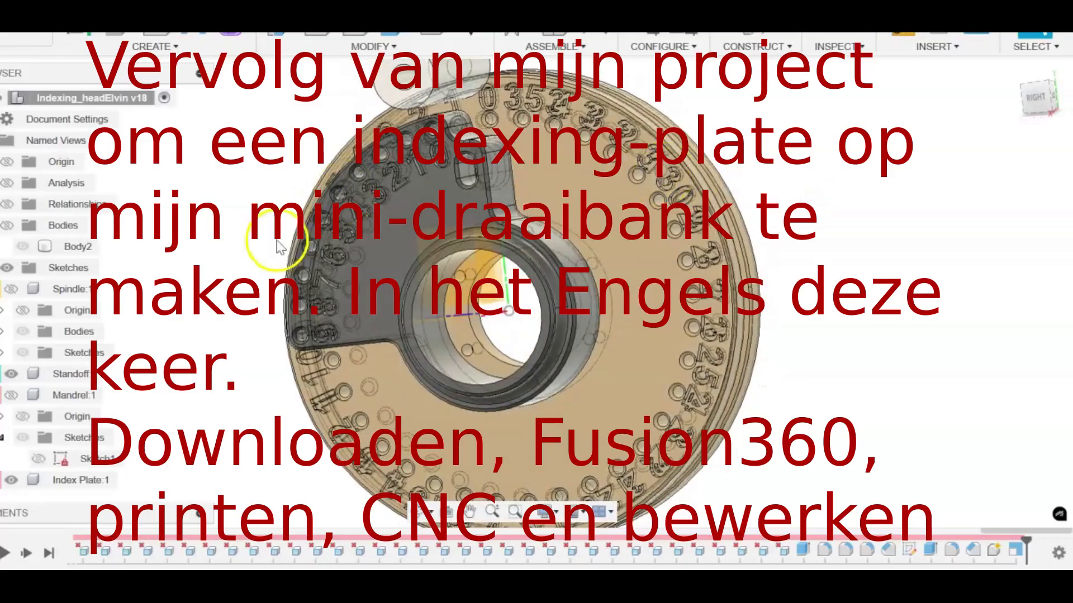
{"action": "middle_click_drag", "start_coordinate": [879, 244], "coordinate": [836, 268], "text": "shift"}
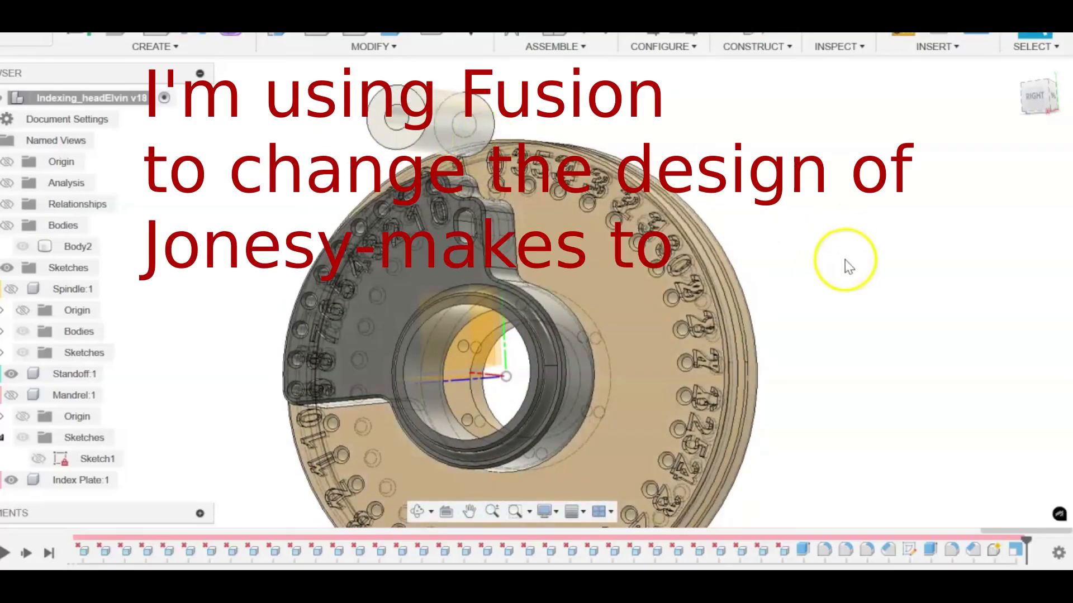
{"action": "mouse_move", "coordinate": [844, 261]}
{"action": "middle_mouse_down"}
{"action": "mouse_move", "coordinate": [805, 199]}
{"action": "mouse_move", "coordinate": [825, 253]}
{"action": "mouse_move", "coordinate": [704, 279]}
{"action": "mouse_move", "coordinate": [785, 290]}
{"action": "mouse_move", "coordinate": [869, 257]}
{"action": "mouse_move", "coordinate": [770, 287]}
{"action": "mouse_move", "coordinate": [850, 279]}
{"action": "middle_mouse_up"}
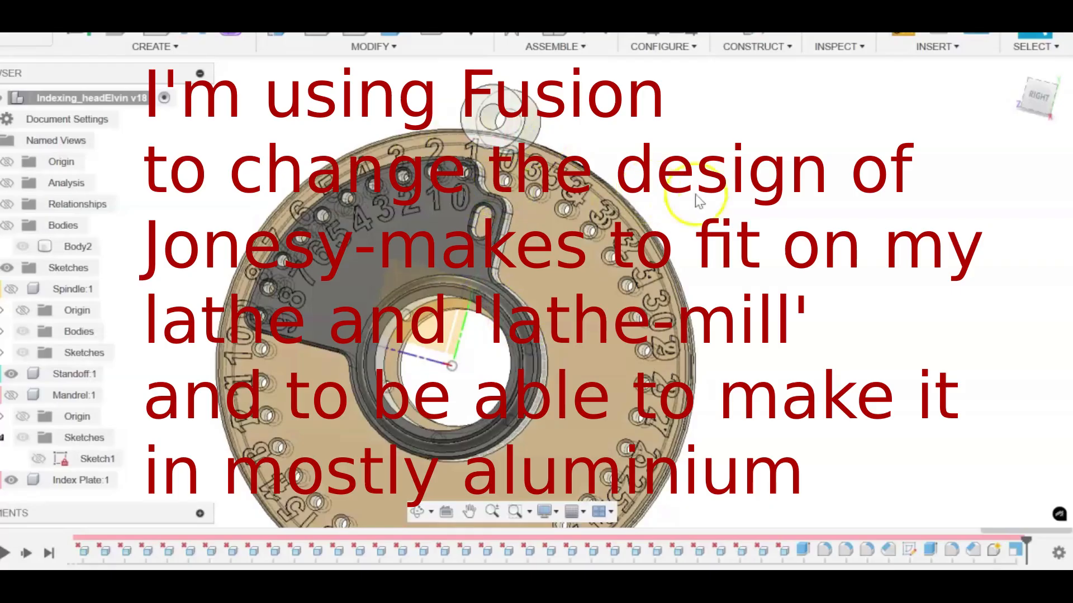
{"action": "middle_click_drag", "start_coordinate": [691, 206], "coordinate": [742, 163], "text": "shift"}
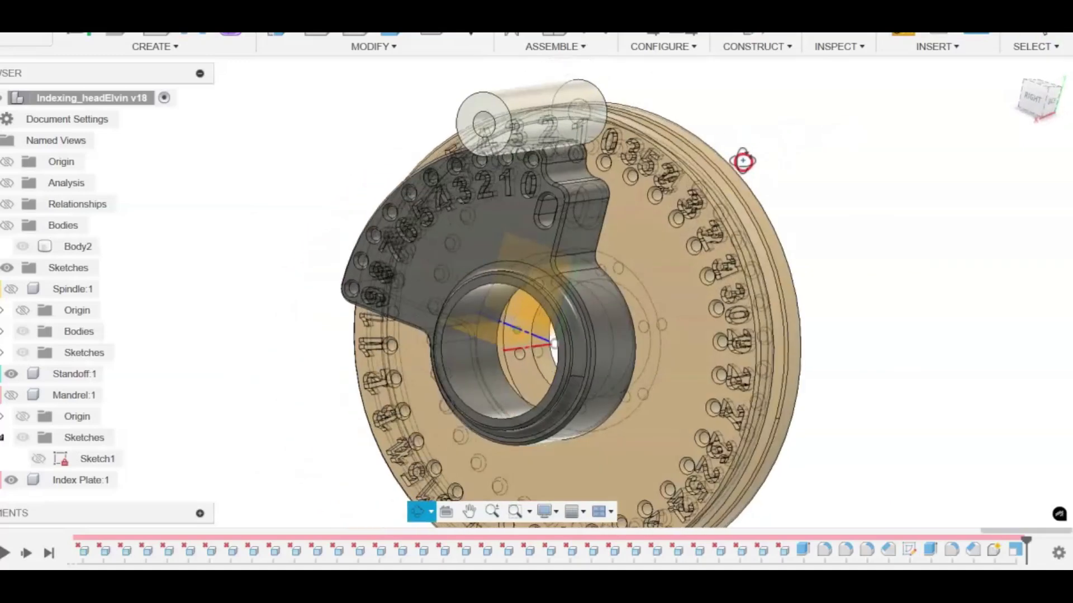
{"action": "left_click", "coordinate": [781, 191]}
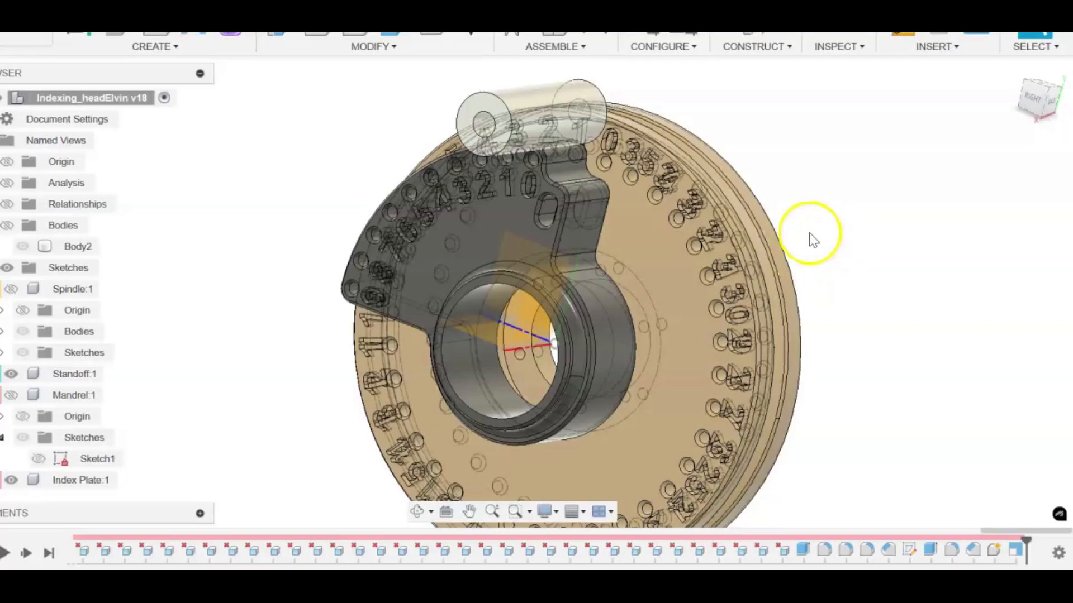
{"action": "middle_click_drag", "start_coordinate": [808, 233], "coordinate": [749, 235], "text": "shift"}
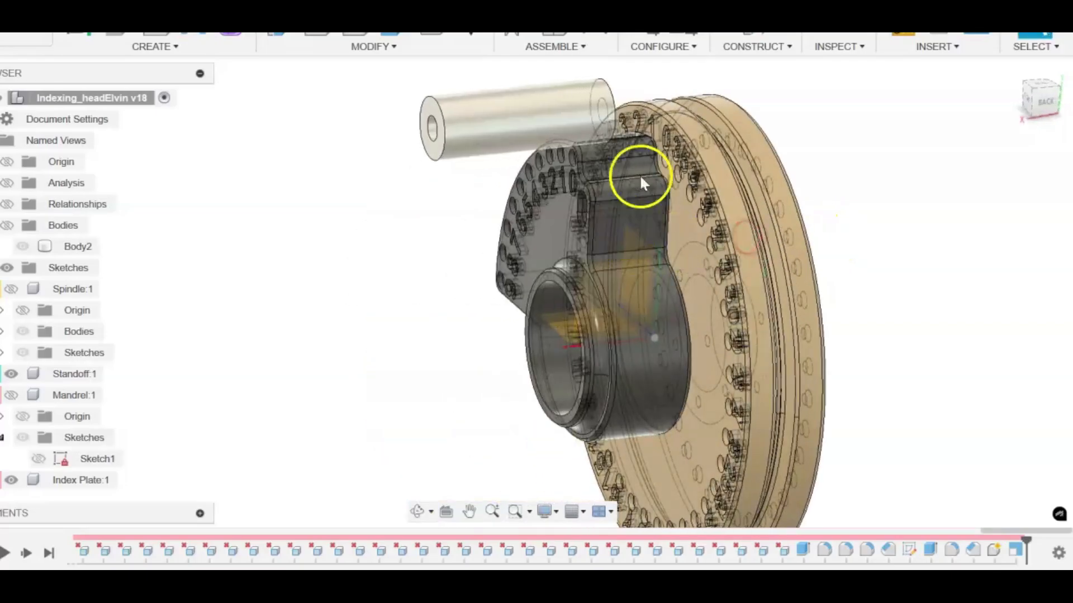
{"action": "middle_click_drag", "start_coordinate": [884, 224], "coordinate": [905, 227], "text": "shift"}
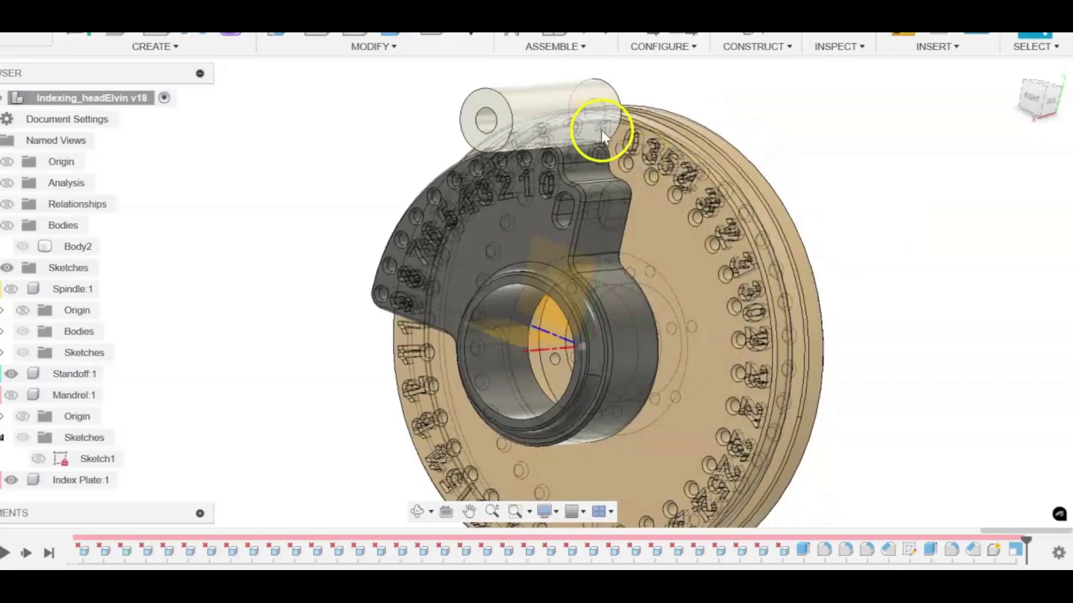
{"action": "middle_click_drag", "start_coordinate": [814, 193], "coordinate": [862, 201], "text": "shift"}
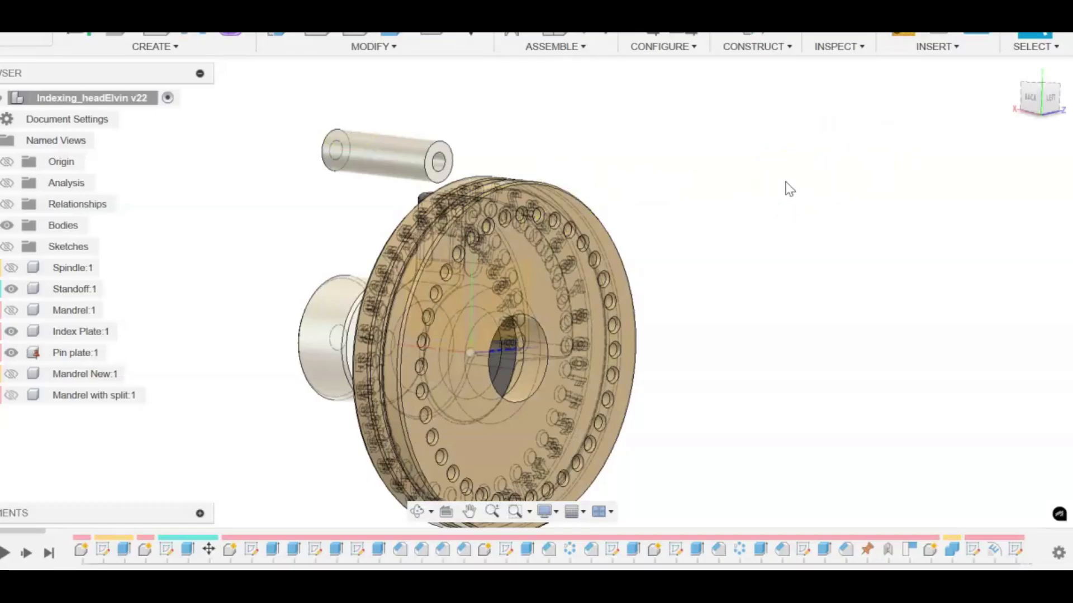
- Examine the revised indexing head, viewing the rear hole circle, the pin plate's slot and the numbered front face
{"action": "middle_click_drag", "start_coordinate": [789, 189], "coordinate": [835, 175], "text": "shift"}
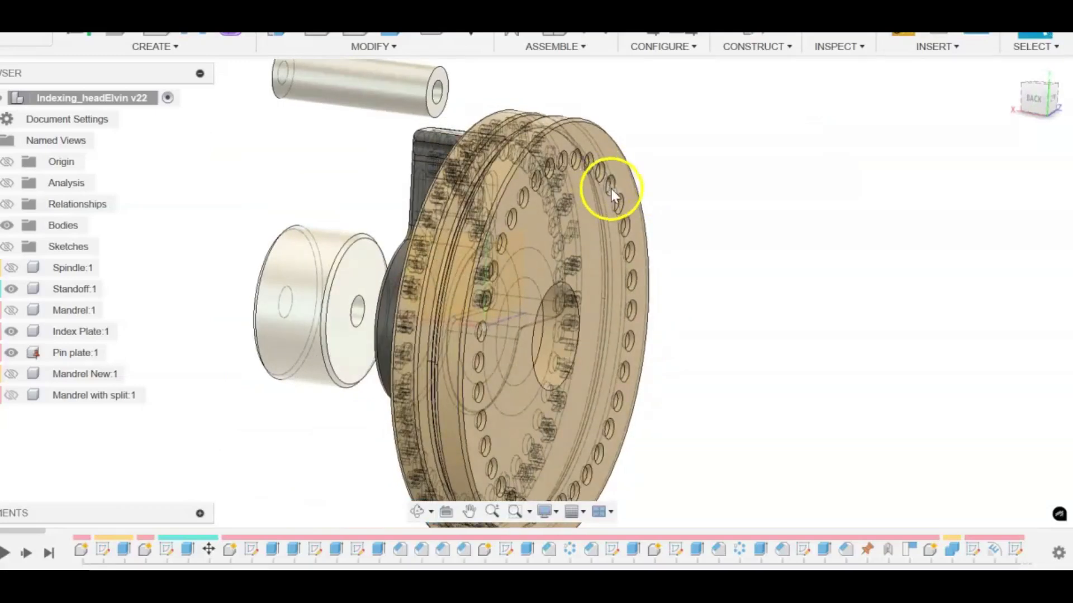
{"action": "middle_click_drag", "start_coordinate": [709, 190], "coordinate": [795, 215], "text": "shift"}
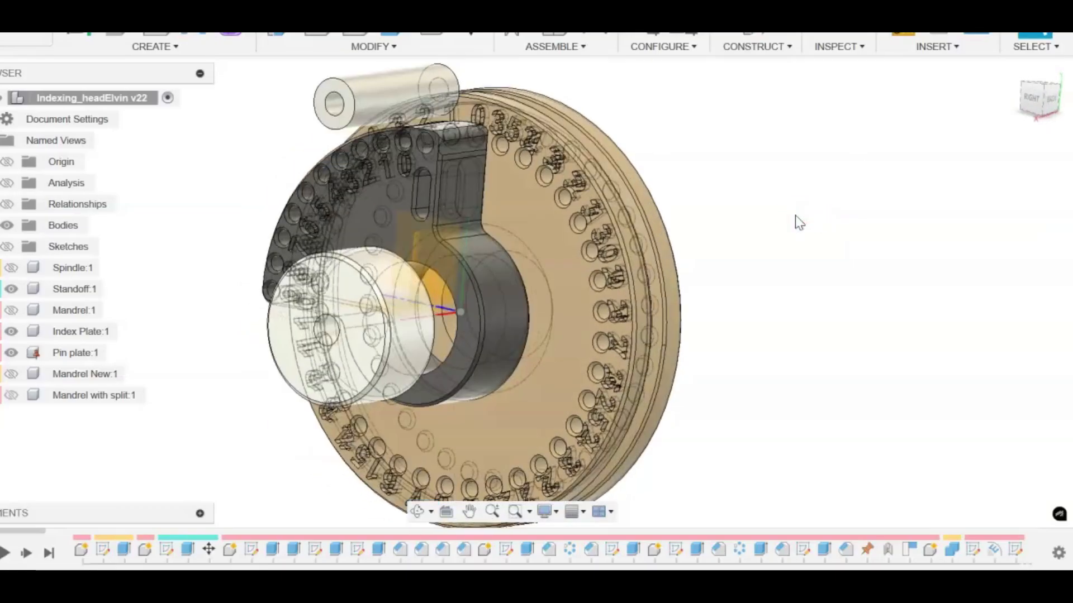
{"action": "middle_click_drag", "start_coordinate": [797, 222], "coordinate": [840, 213], "text": "shift"}
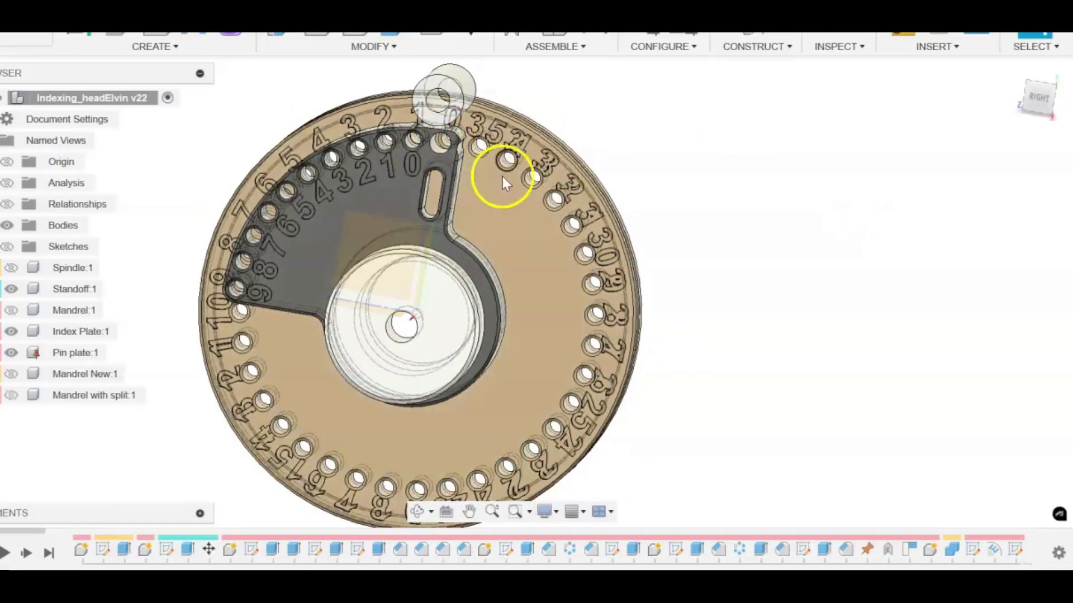
{"action": "middle_click_drag", "start_coordinate": [695, 179], "coordinate": [634, 187], "text": "shift"}
{"action": "middle_click_drag", "start_coordinate": [787, 232], "coordinate": [663, 229], "text": "shift"}
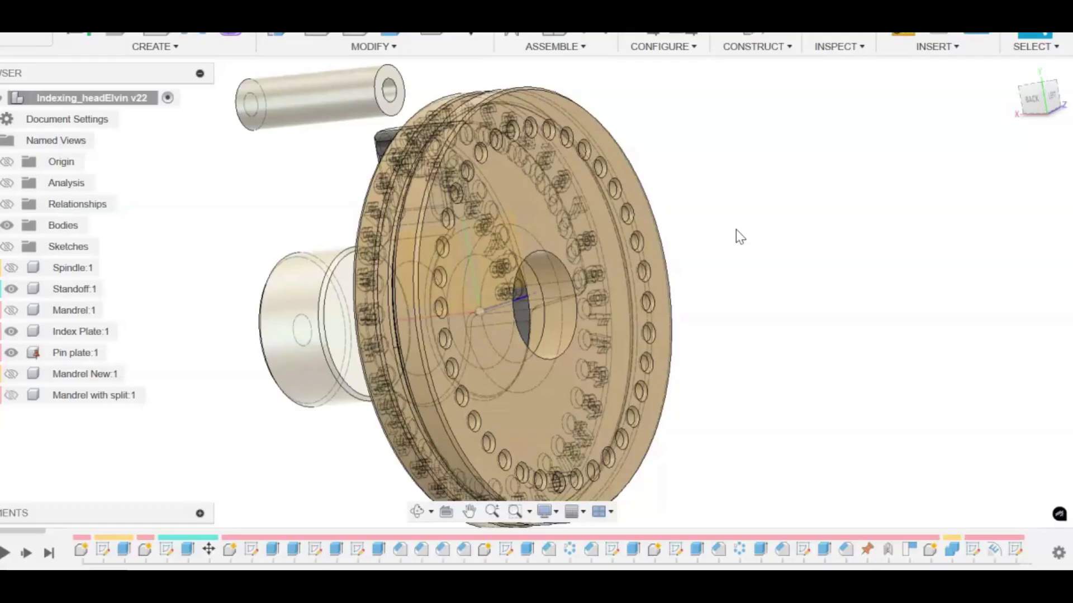
{"action": "mouse_move", "coordinate": [736, 230]}
{"action": "middle_mouse_down", "text": "shift"}
{"action": "mouse_move", "coordinate": [799, 229]}
{"action": "mouse_move", "coordinate": [743, 226]}
{"action": "middle_mouse_up", "text": "shift"}
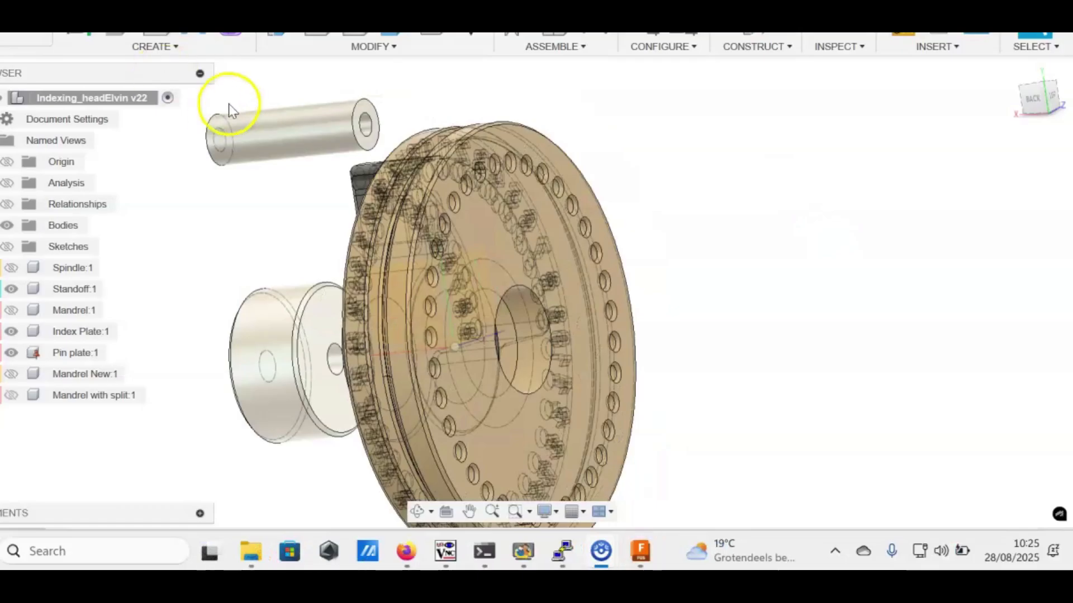
- Derive the Index_plate body into a new design, with the object placed at the origin
{"action": "left_click", "coordinate": [174, 48]}
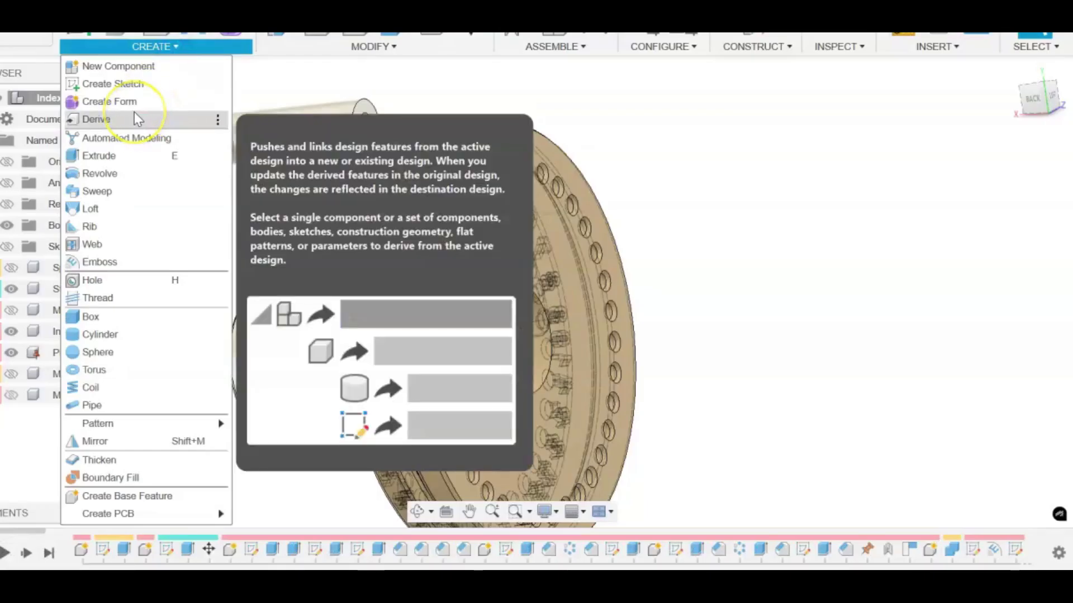
{"action": "left_click", "coordinate": [136, 119]}
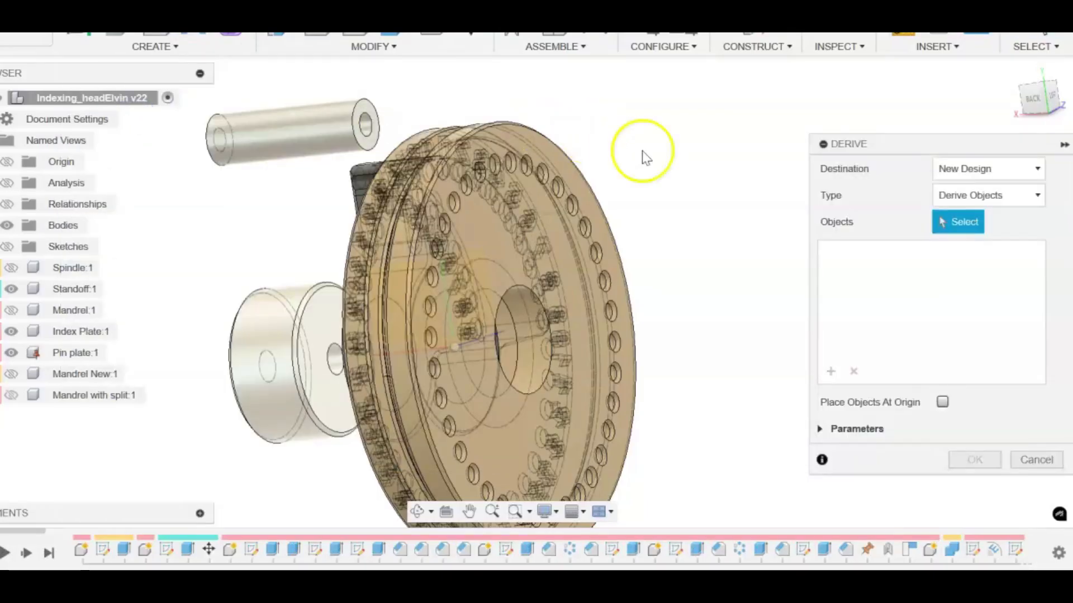
{"action": "left_click", "coordinate": [1008, 168]}
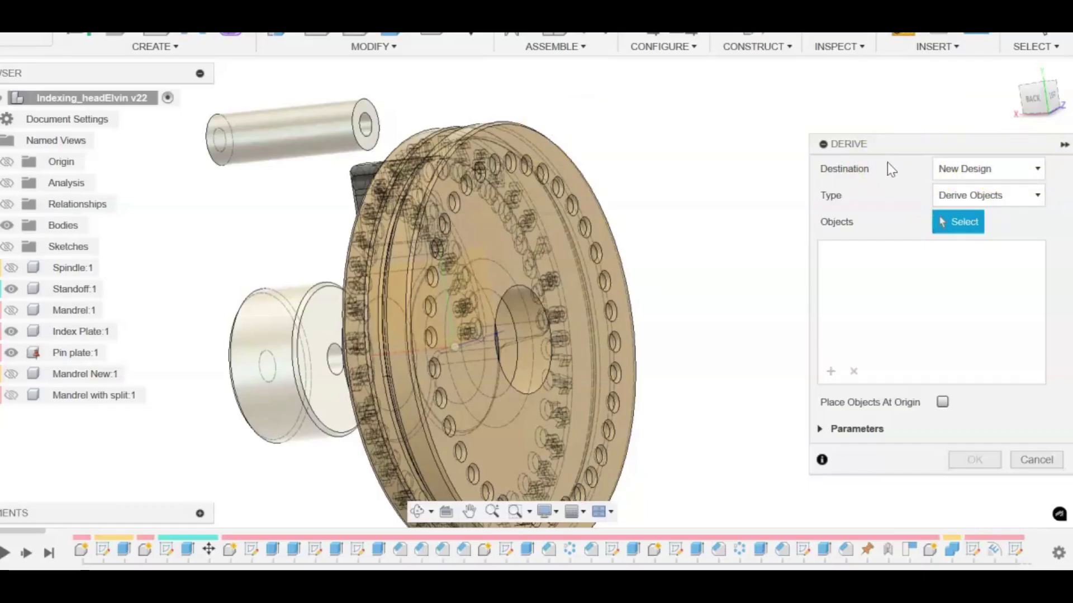
{"action": "left_click", "coordinate": [1034, 168]}
{"action": "left_click", "coordinate": [969, 229]}
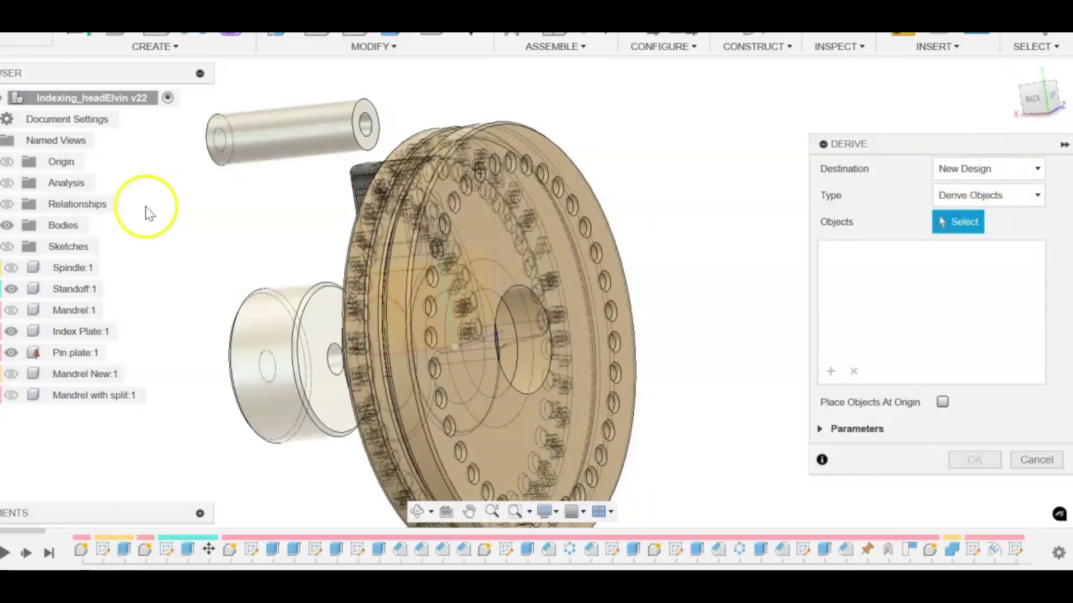
{"action": "left_click", "coordinate": [420, 250]}
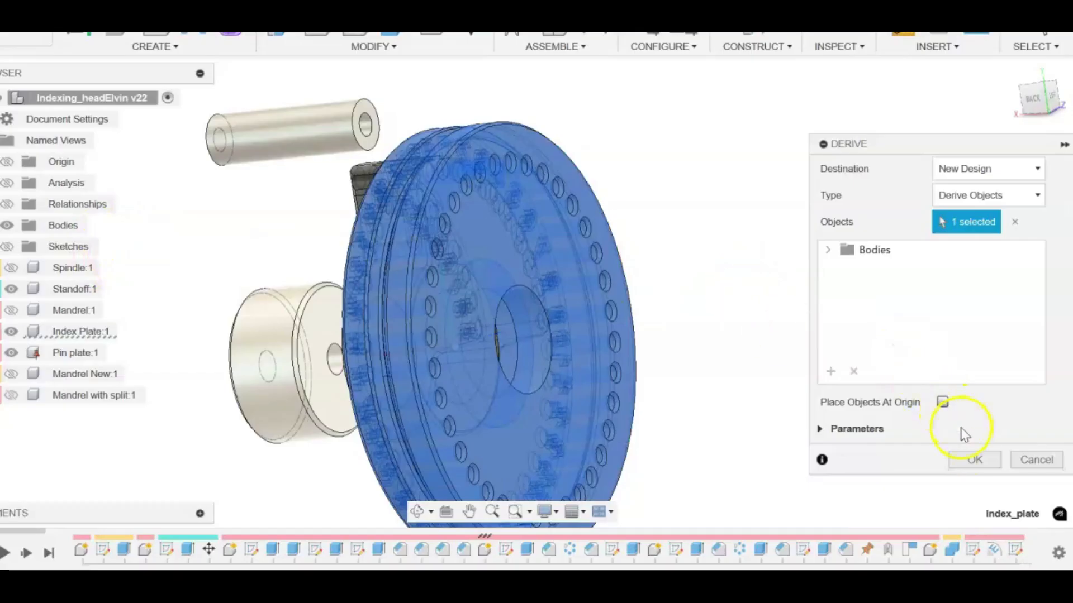
{"action": "left_click", "coordinate": [972, 459]}
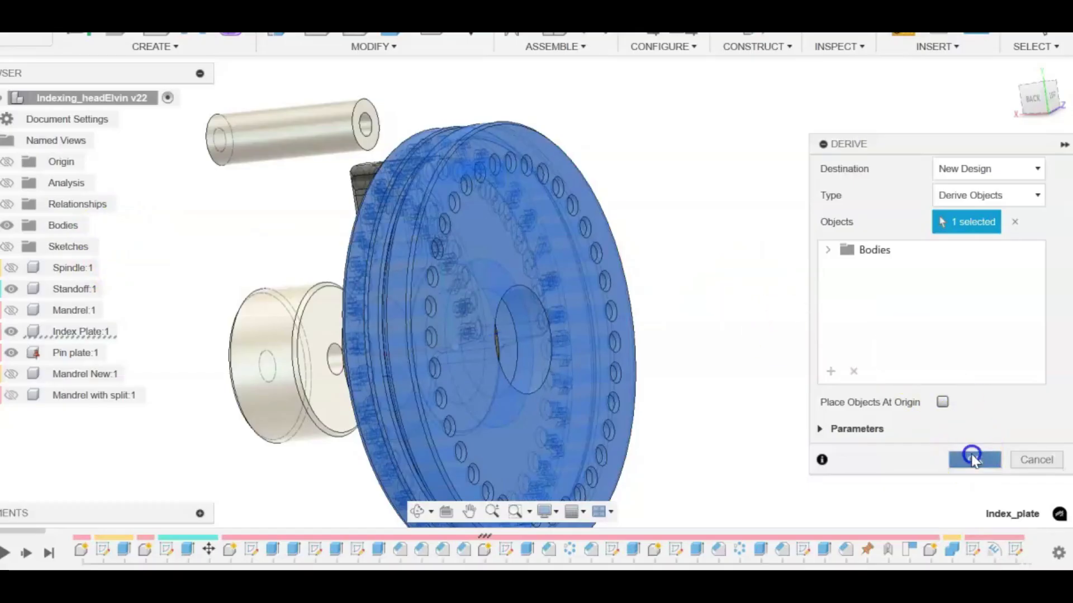
{"action": "left_click", "coordinate": [942, 402]}
{"action": "left_click", "coordinate": [969, 461]}
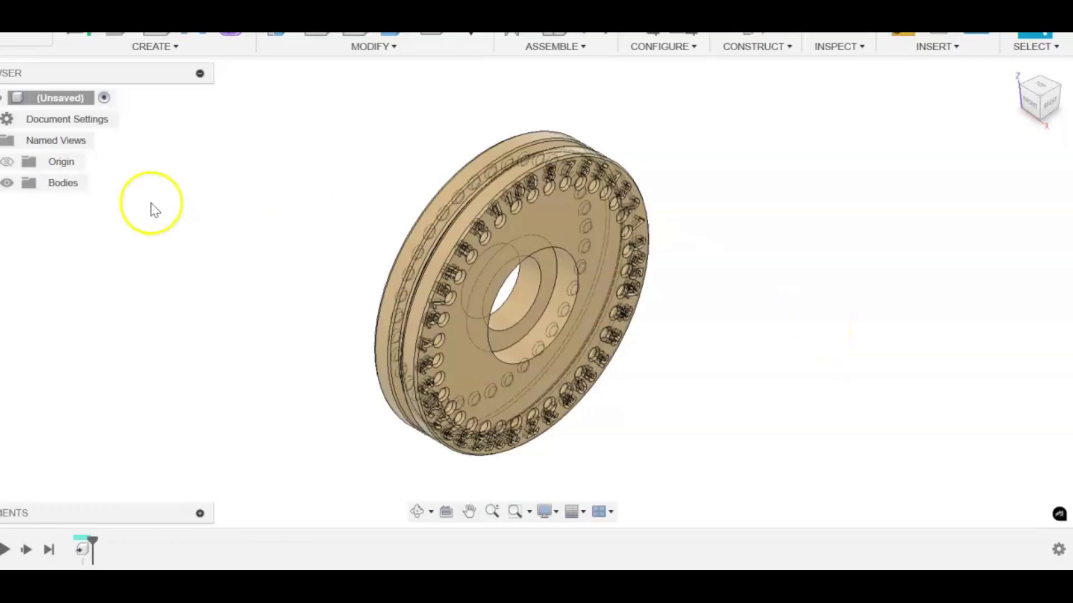
- List the derived design's bodies and examine the Index_plate's numbered face and stepped centre bore
{"action": "left_click", "coordinate": [1, 183]}
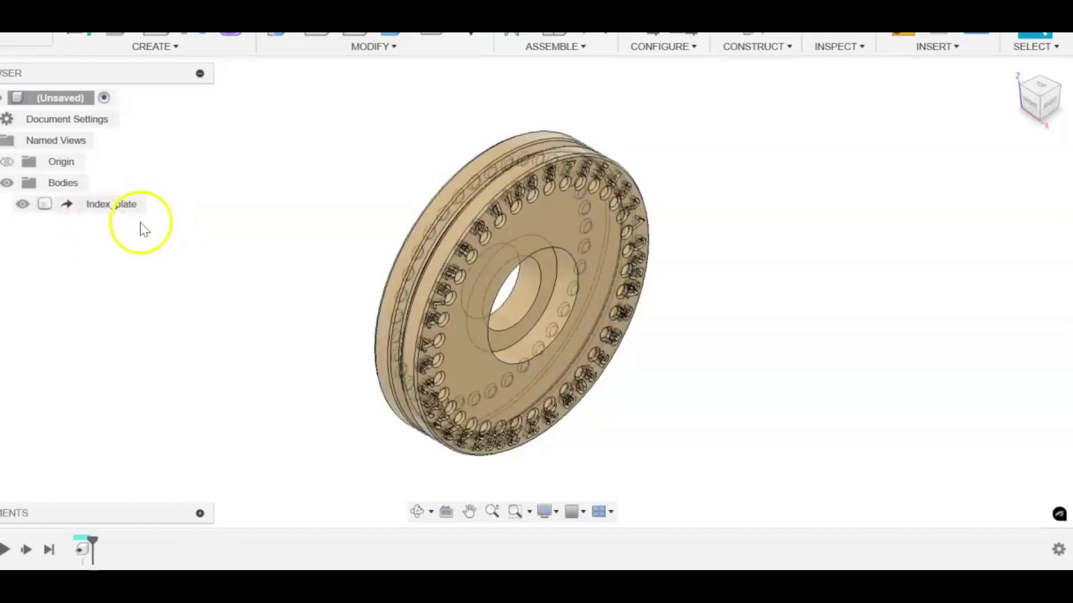
{"action": "middle_click_drag", "start_coordinate": [168, 268], "coordinate": [129, 221], "text": "shift"}
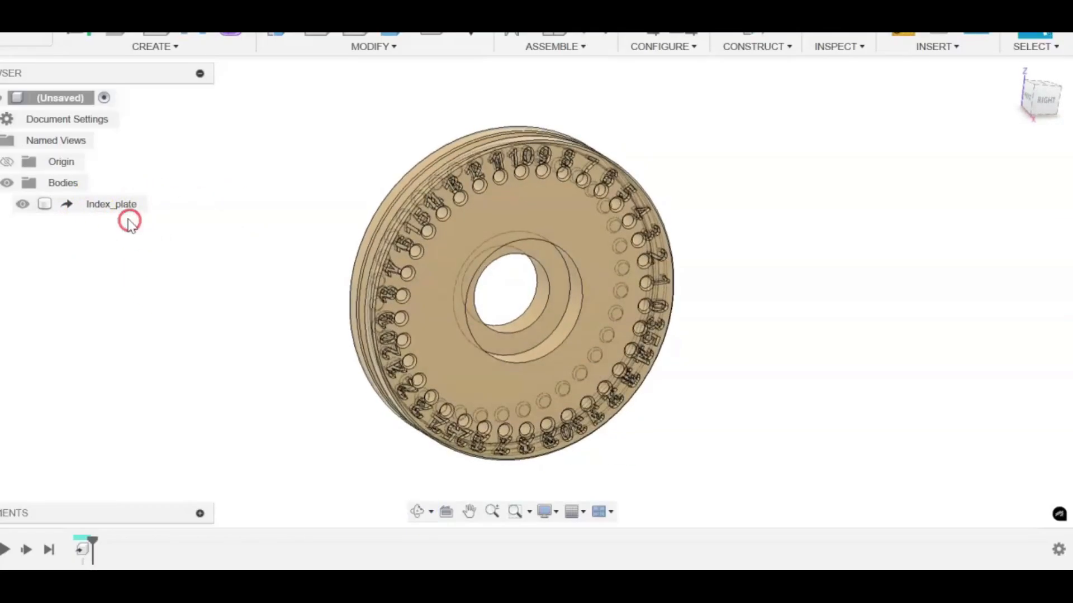
{"action": "left_click", "coordinate": [130, 211]}
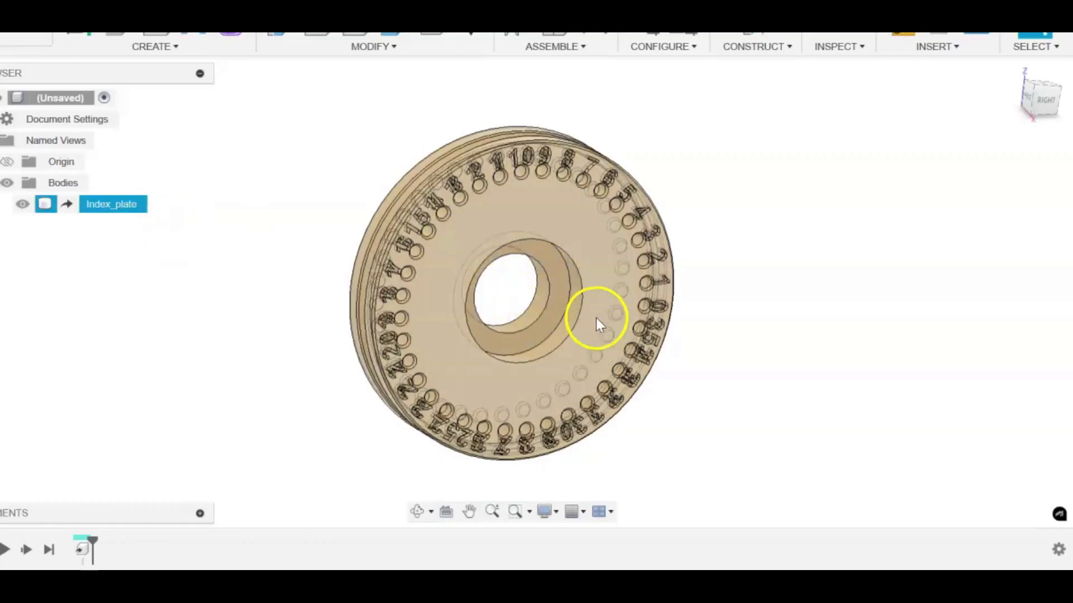
{"action": "left_click", "coordinate": [493, 280]}
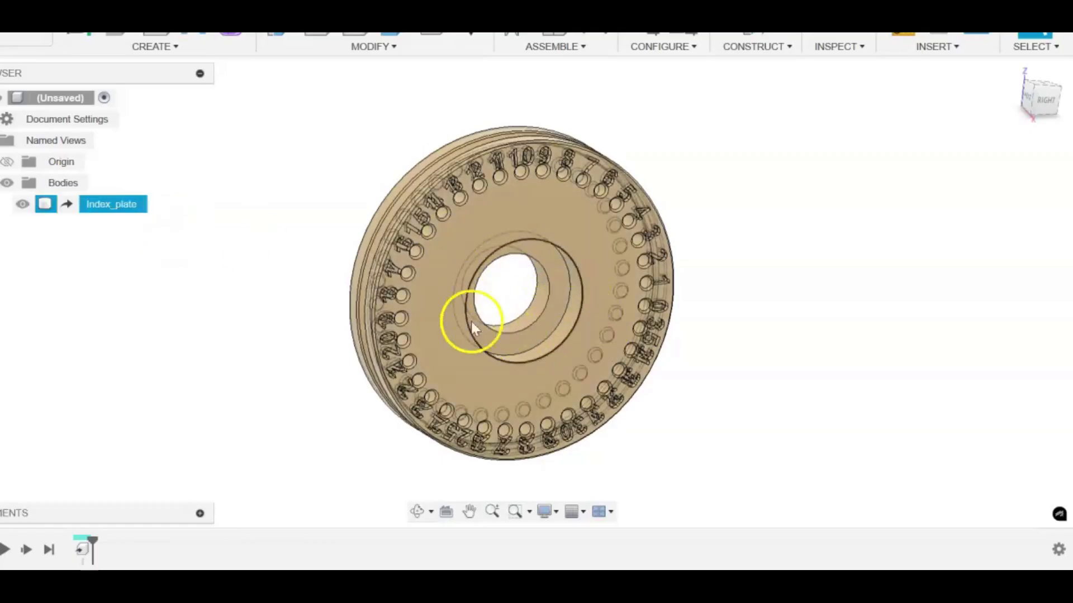
{"action": "middle_click_drag", "start_coordinate": [760, 313], "coordinate": [698, 230], "text": "shift"}
{"action": "left_click", "coordinate": [528, 213]}
{"action": "left_click", "coordinate": [863, 323]}
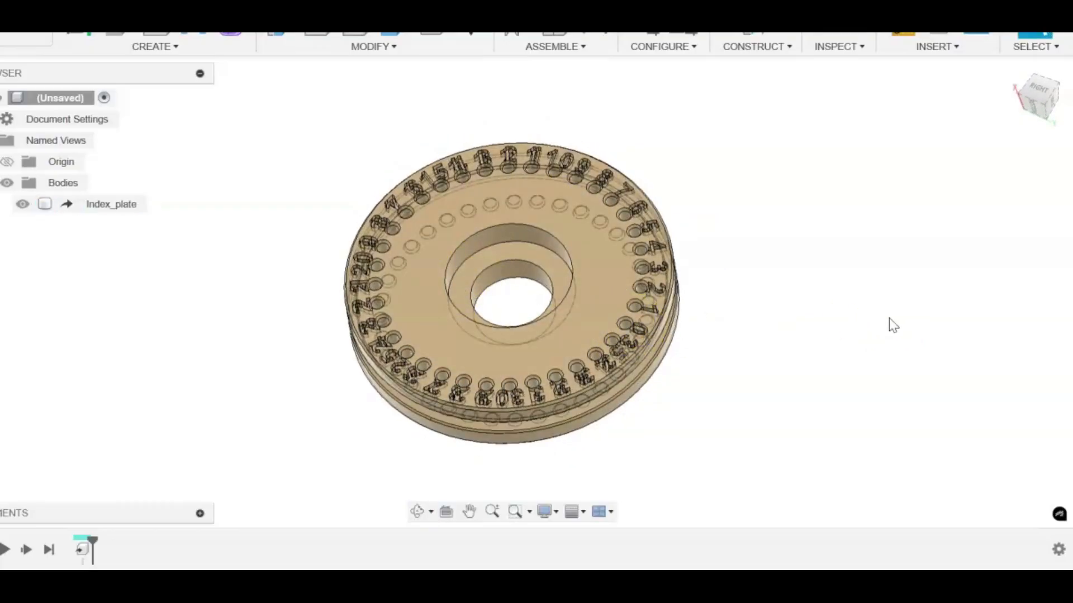
{"action": "middle_click_drag", "start_coordinate": [890, 317], "coordinate": [822, 343], "text": "shift"}
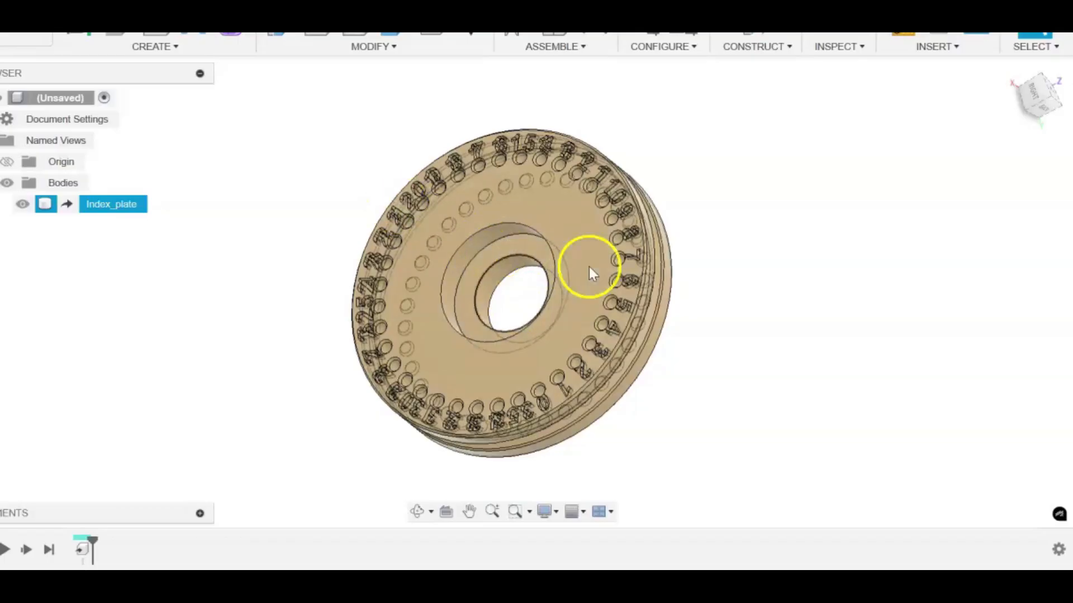
{"action": "left_click", "coordinate": [820, 306]}
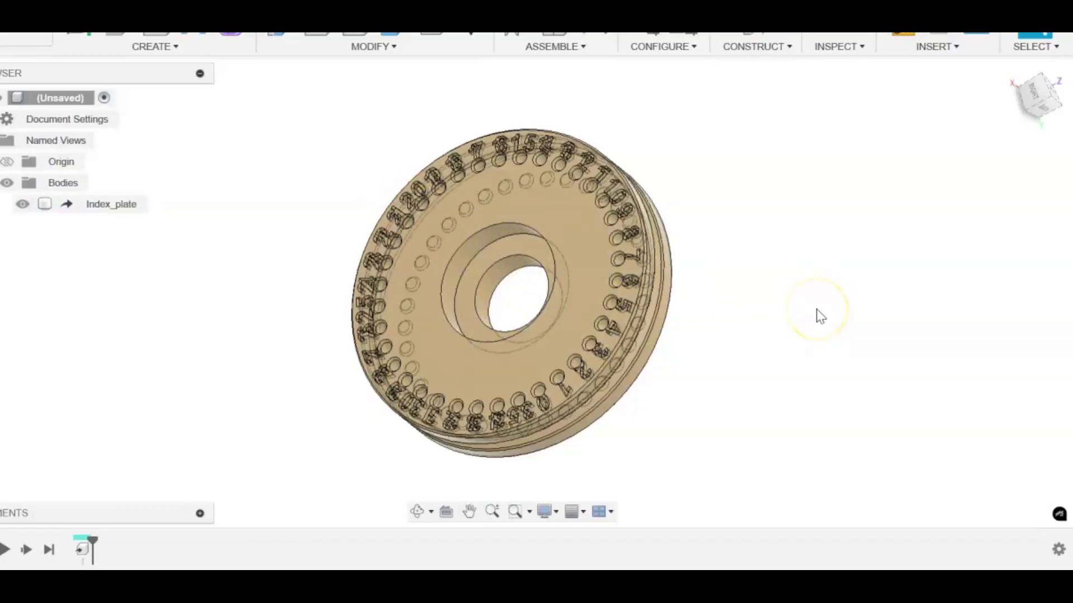
- Examine the derived index plate's back face, hole circle and grooved rim
{"action": "middle_click_drag", "start_coordinate": [816, 310], "coordinate": [684, 166], "text": "shift"}
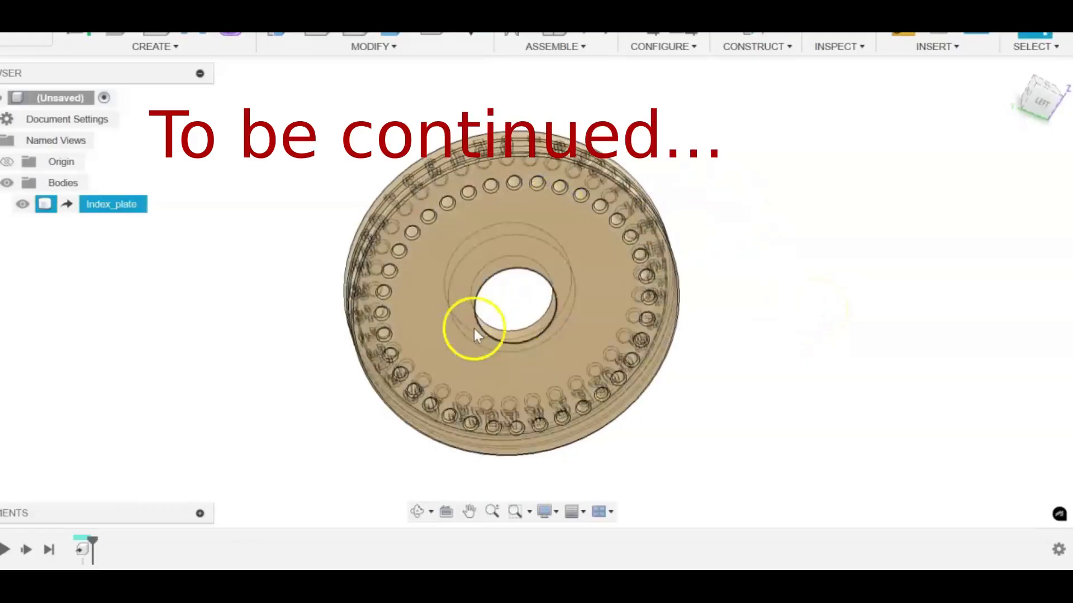
{"action": "mouse_move", "coordinate": [826, 242]}
{"action": "middle_mouse_down", "text": "shift"}
{"action": "mouse_move", "coordinate": [806, 213]}
{"action": "mouse_move", "coordinate": [814, 227]}
{"action": "middle_mouse_up", "text": "shift"}
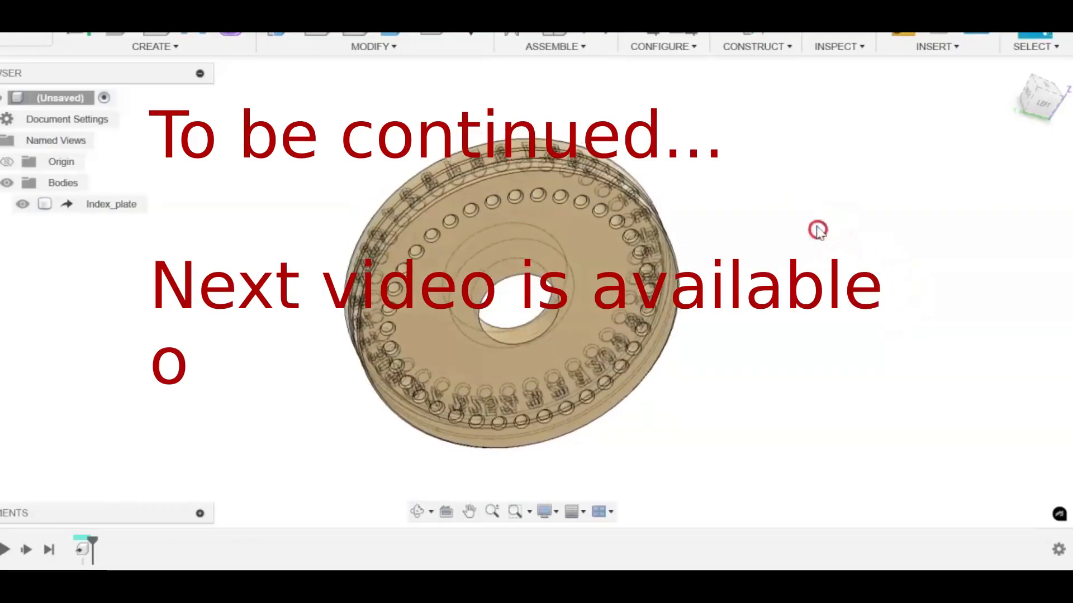
{"action": "middle_click_drag", "start_coordinate": [881, 271], "coordinate": [894, 232], "text": "shift"}
{"action": "key", "text": "Escape"}
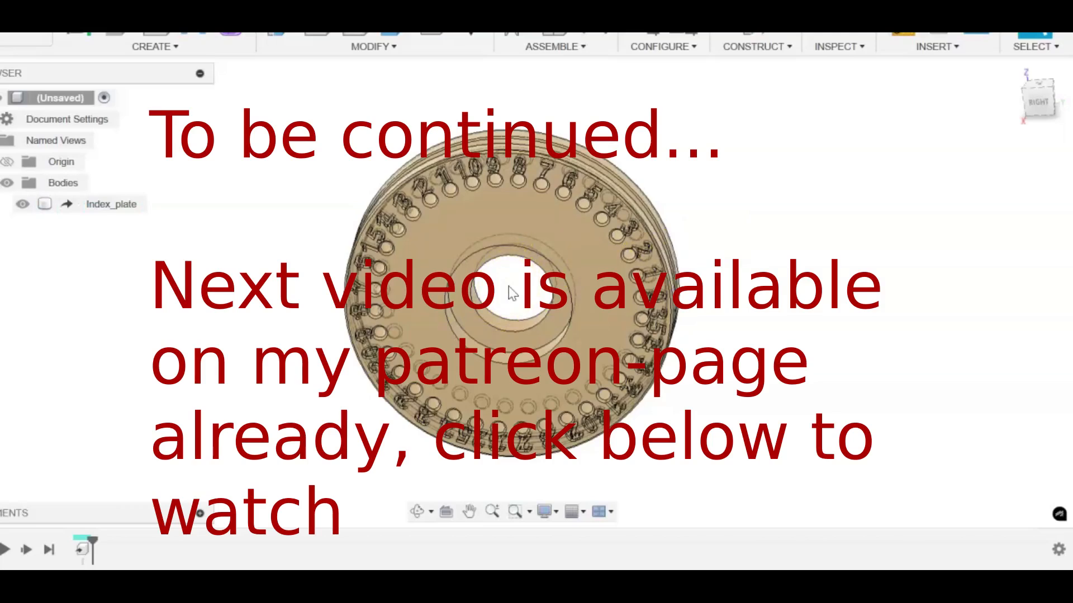
{"action": "middle_click_drag", "start_coordinate": [819, 258], "coordinate": [719, 279], "text": "shift"}
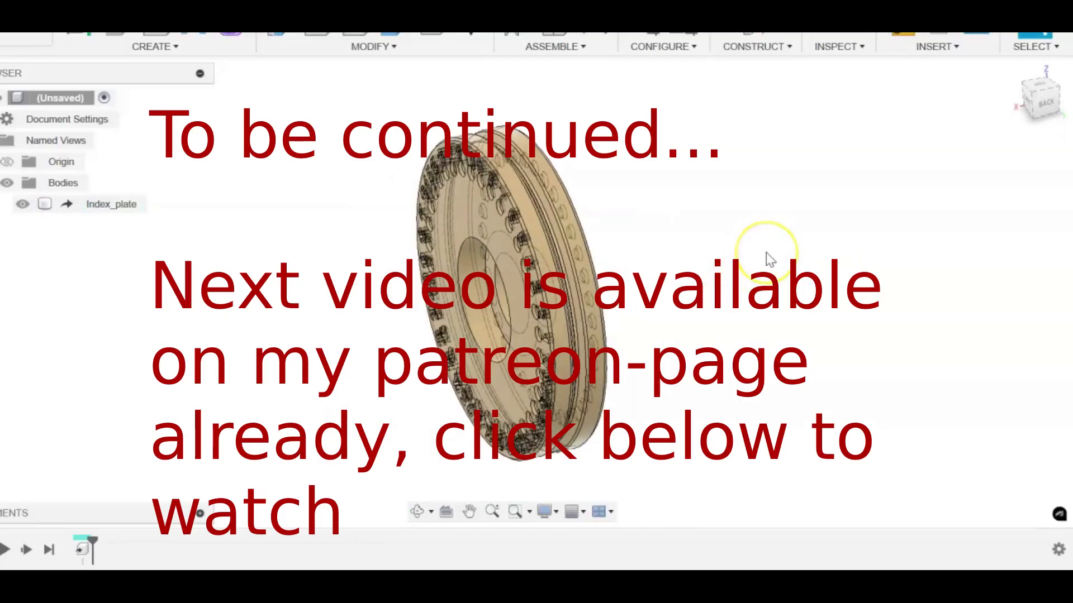